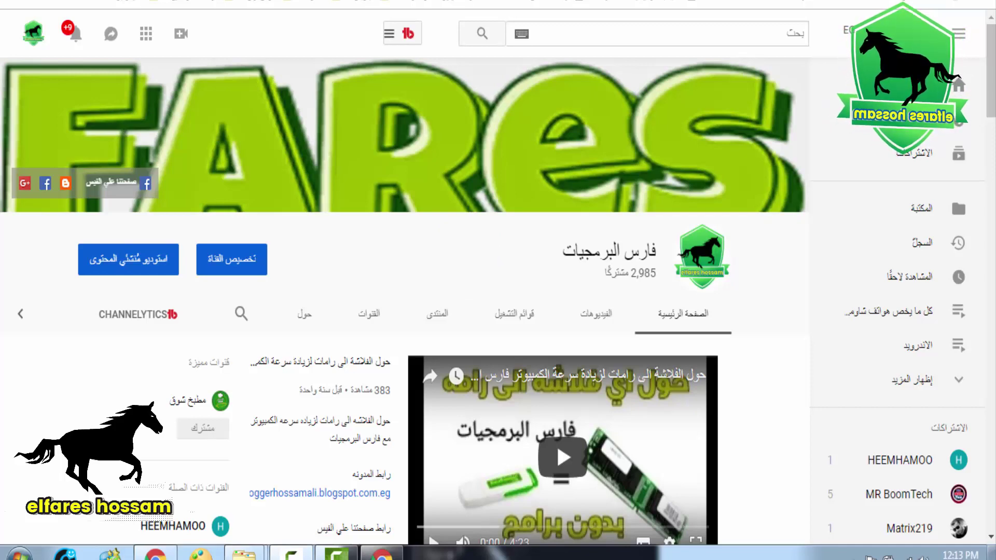
# Step: Show the desktop and maximize the Computer window listing the drives
pyautogui.press('super+d')
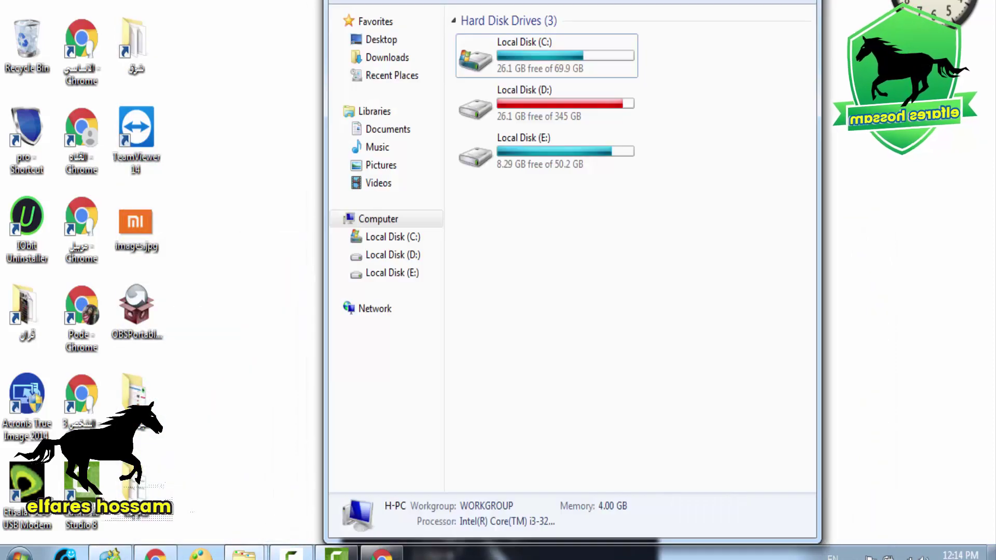
pyautogui.press('super+Up')
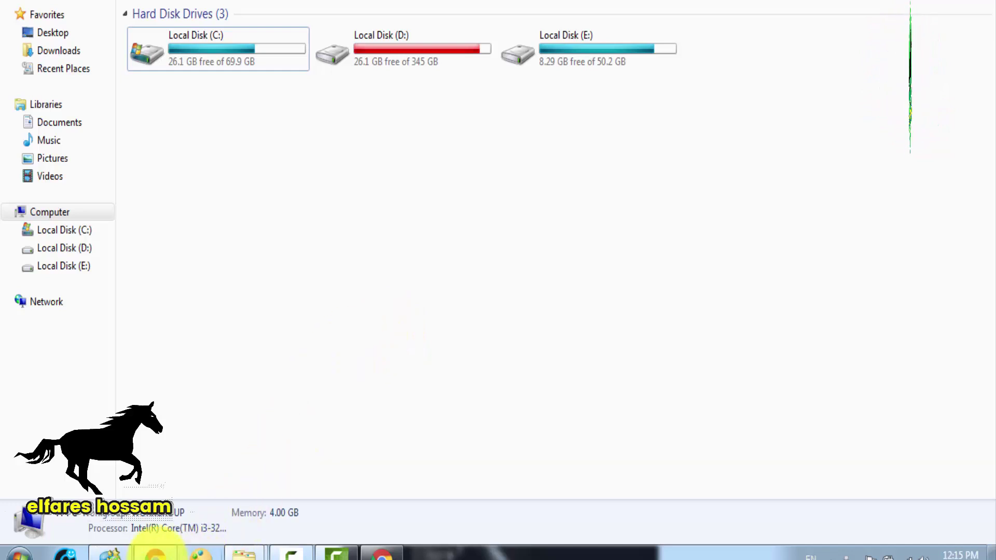
# Step: Switch to MiniTool Partition Wizard and reload the disk information until Disk 2 is listed
pyautogui.click(110, 553)
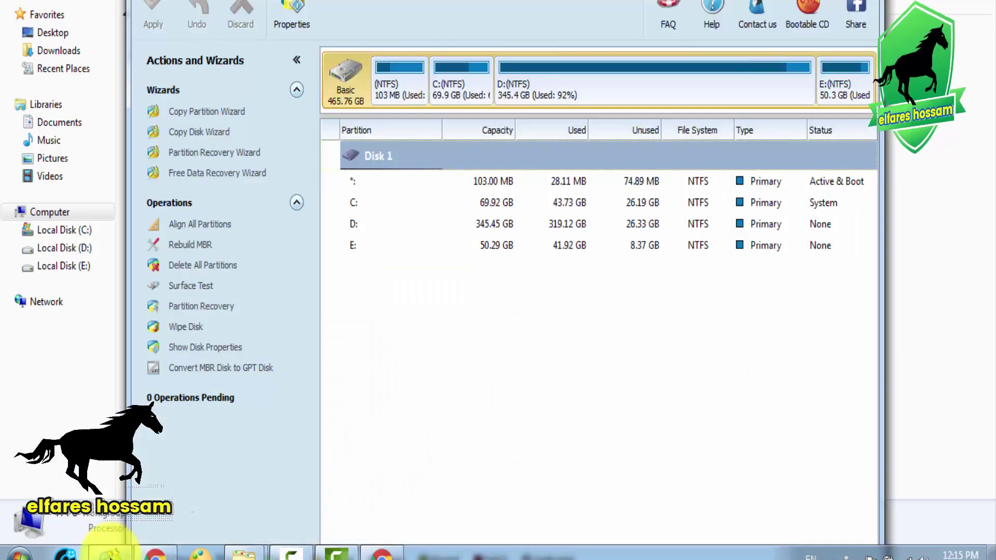
pyautogui.click(157, 1)
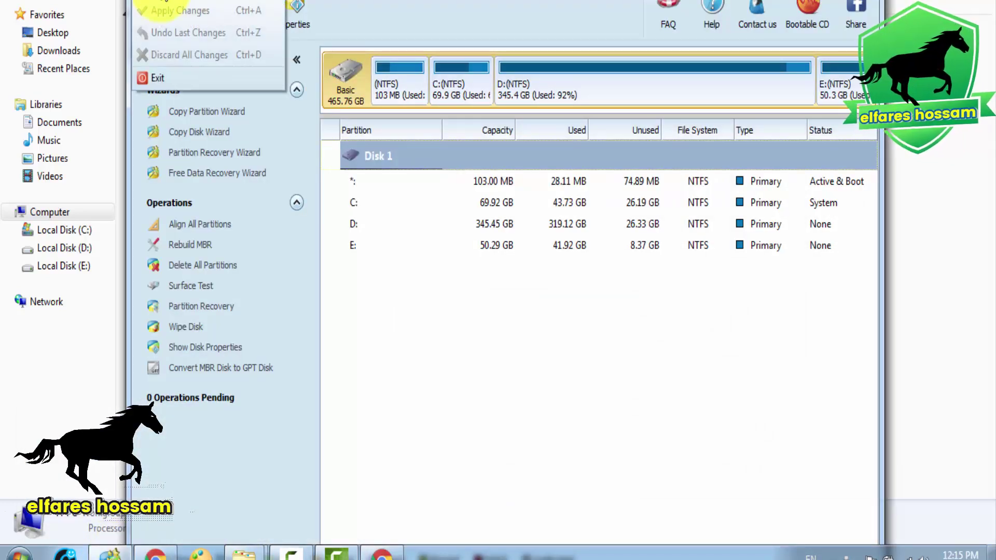
pyautogui.click(174, 4)
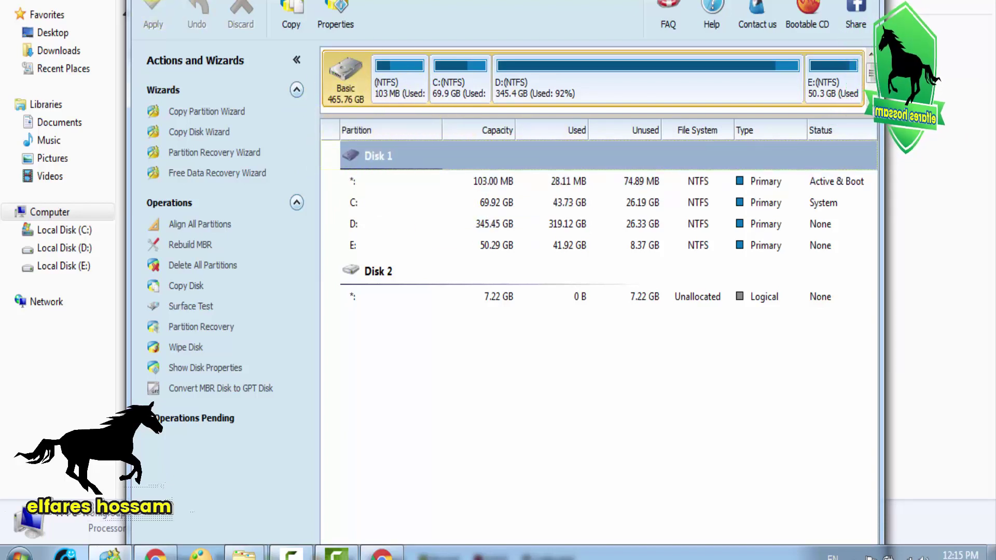
pyautogui.click(148, 0)
pyautogui.click(166, 0)
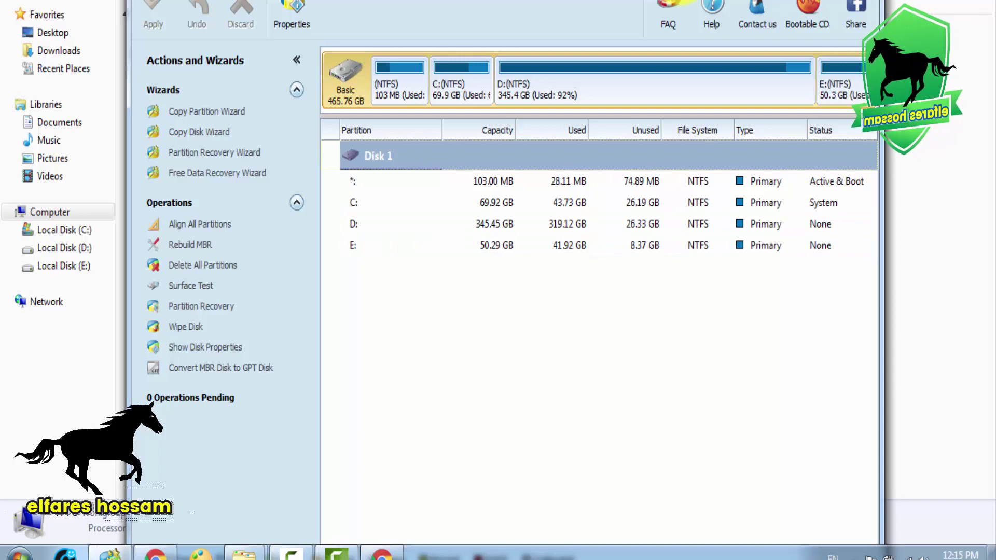
pyautogui.click(148, 0)
pyautogui.click(173, 0)
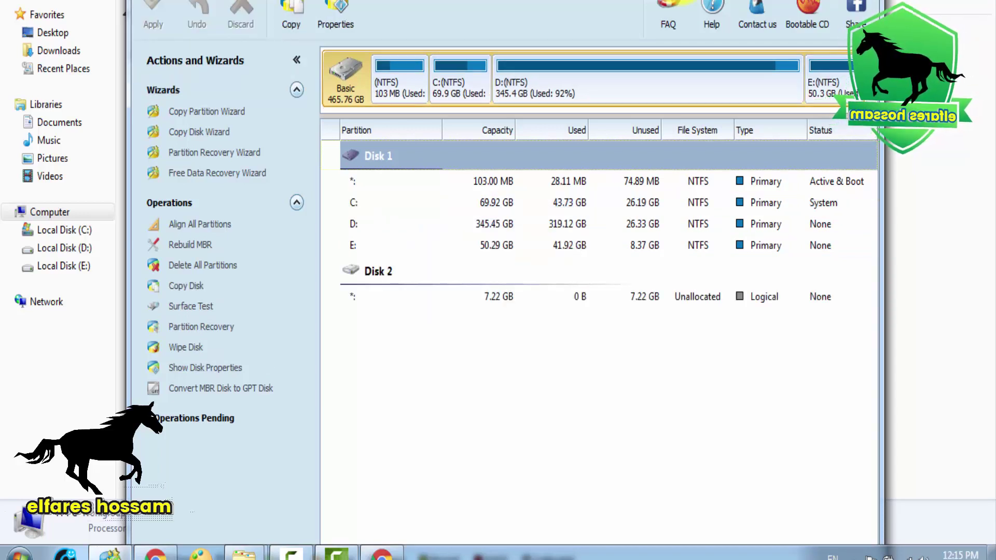
# Step: Try to create a logical NTFS partition with drive letter F: on Disk 2's unallocated space
pyautogui.click(499, 296)
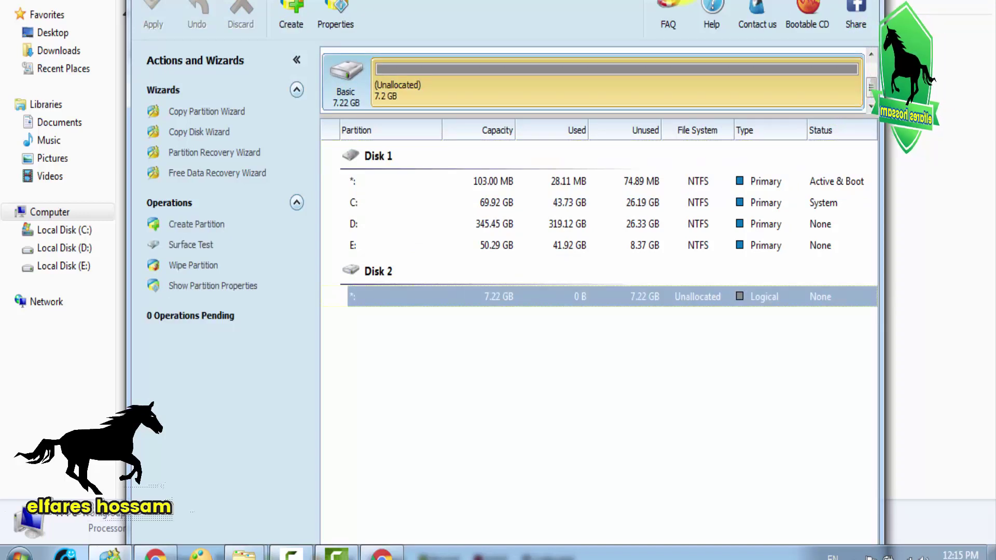
pyautogui.click(499, 156)
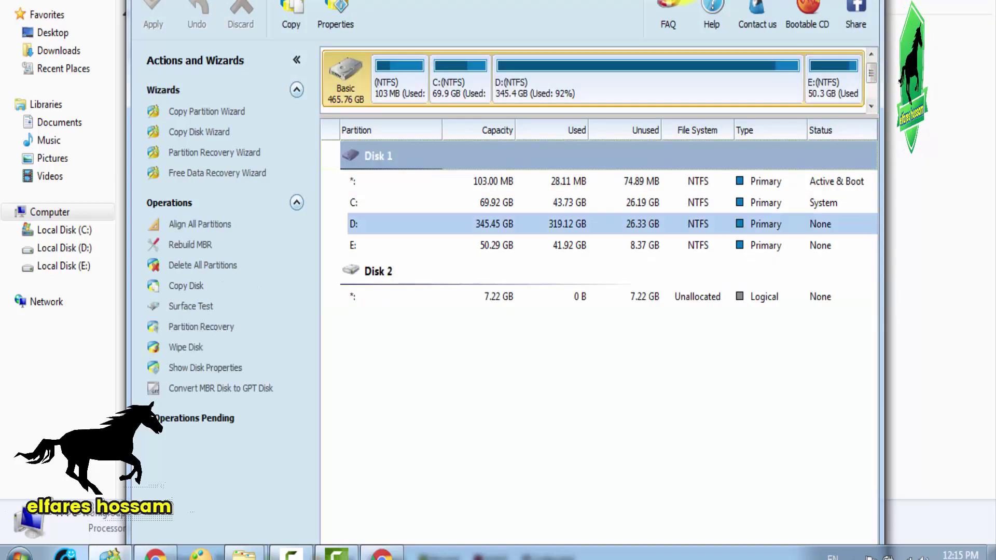
pyautogui.click(499, 297)
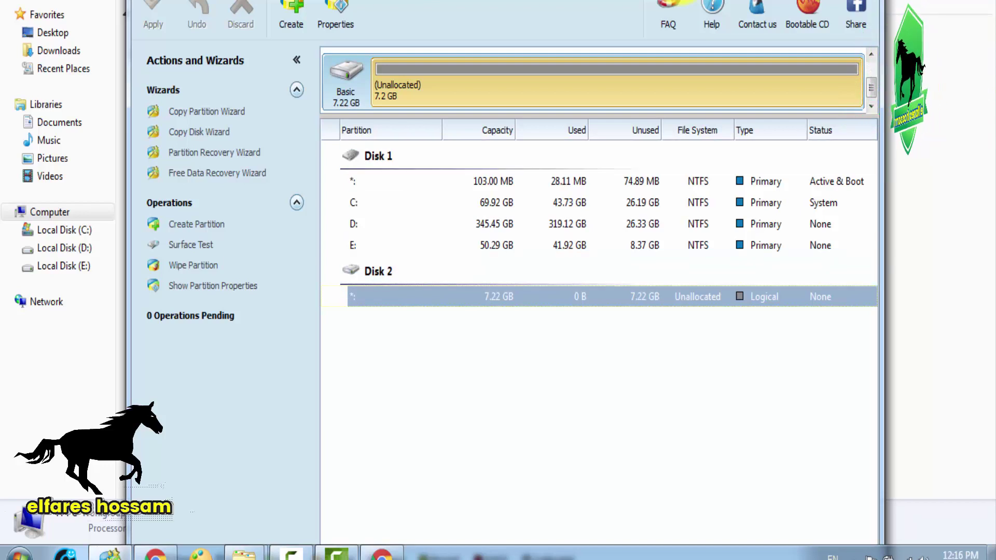
pyautogui.rightClick(447, 82)
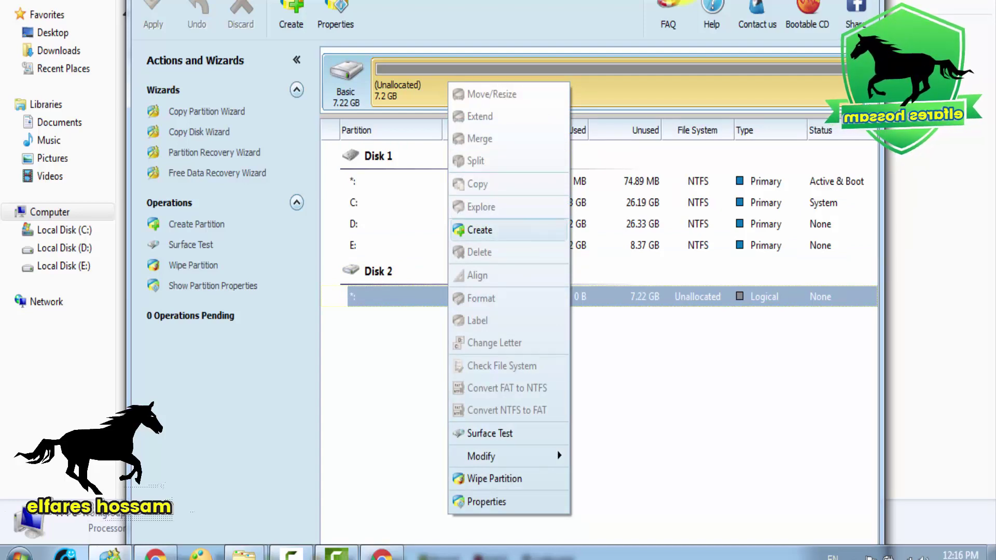
pyautogui.click(480, 230)
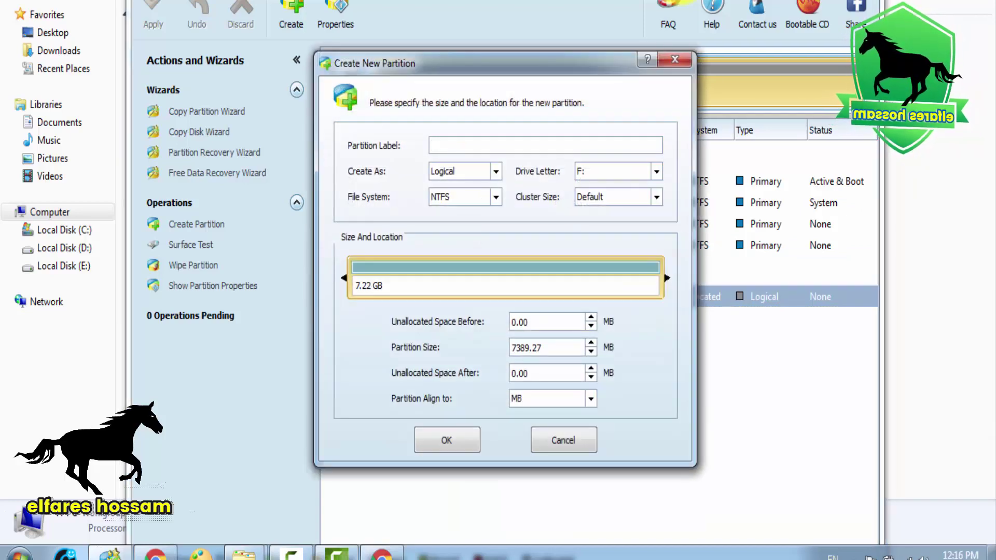
pyautogui.click(446, 440)
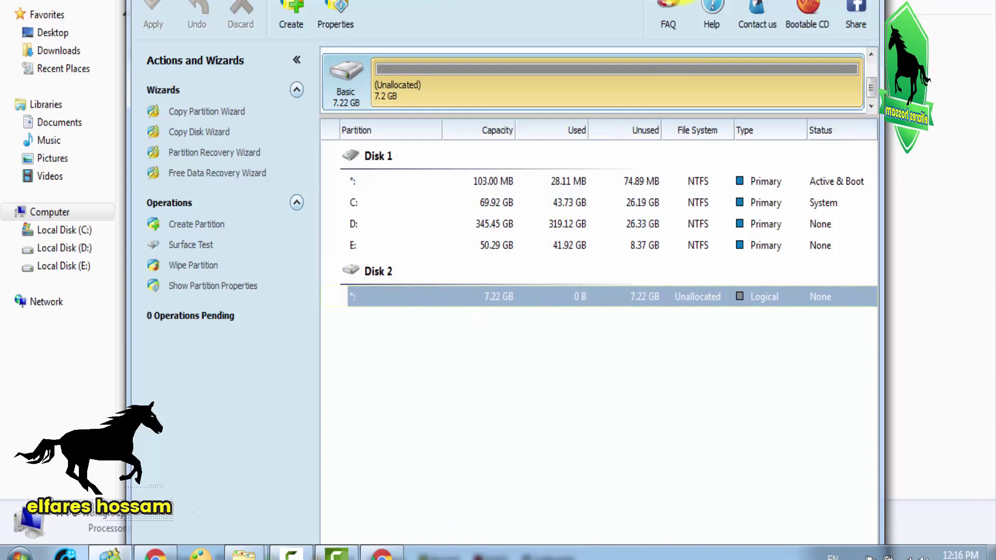
# Step: Create a primary NTFS partition with drive letter G: across Disk 2's unallocated space
pyautogui.rightClick(481, 296)
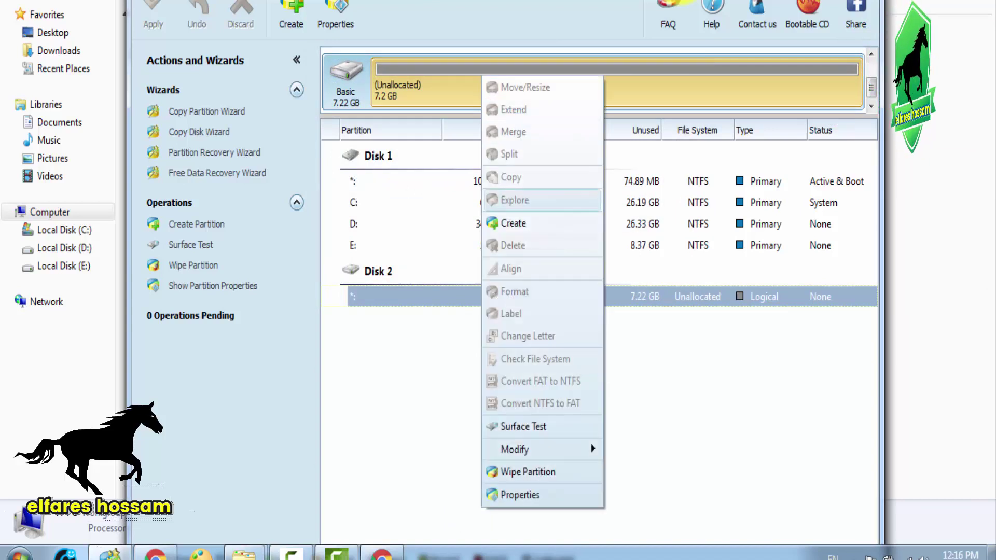
pyautogui.click(512, 223)
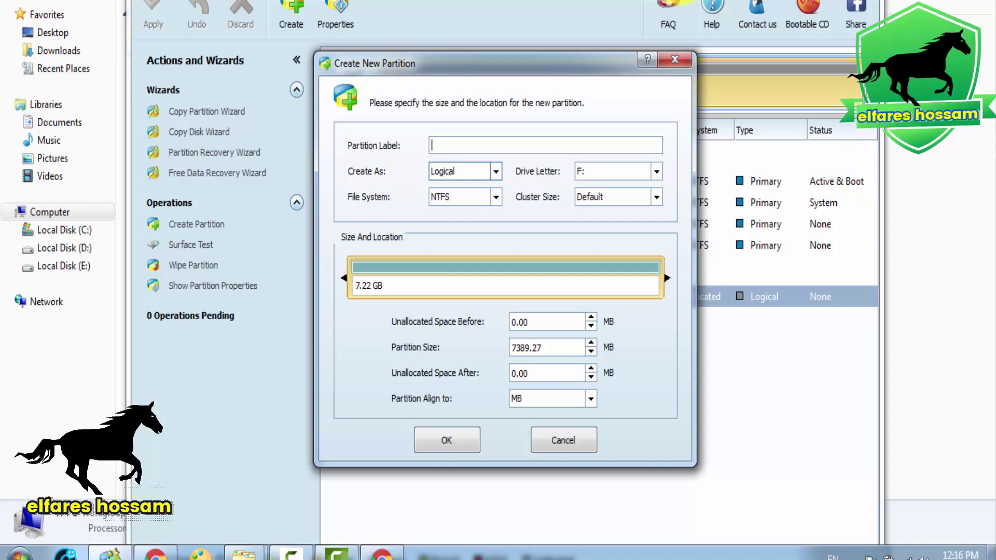
pyautogui.click(495, 171)
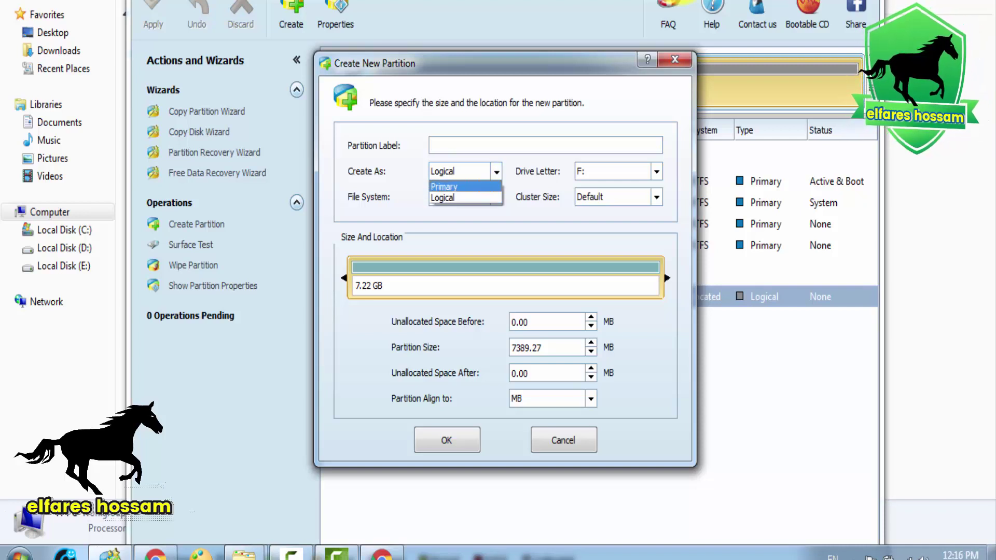
pyautogui.click(444, 186)
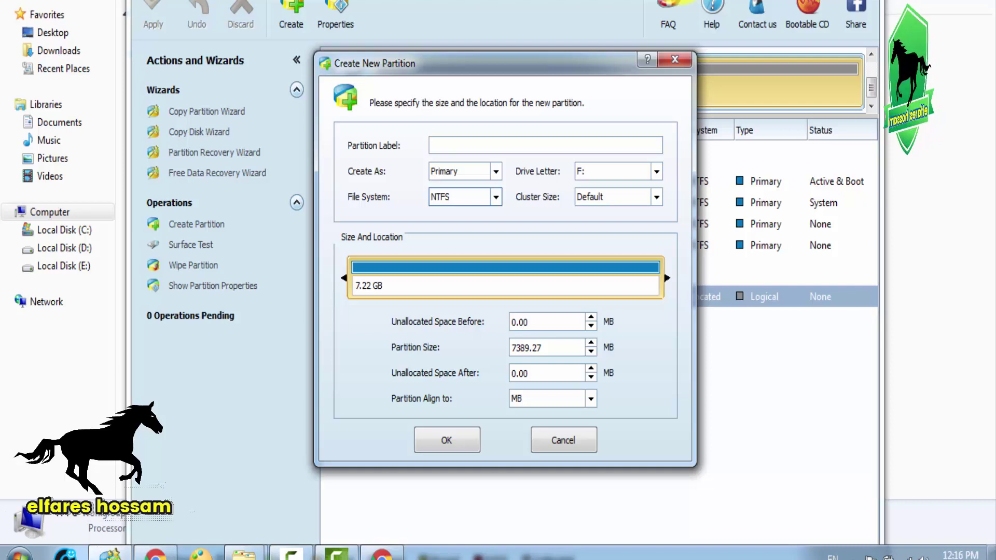
pyautogui.click(495, 197)
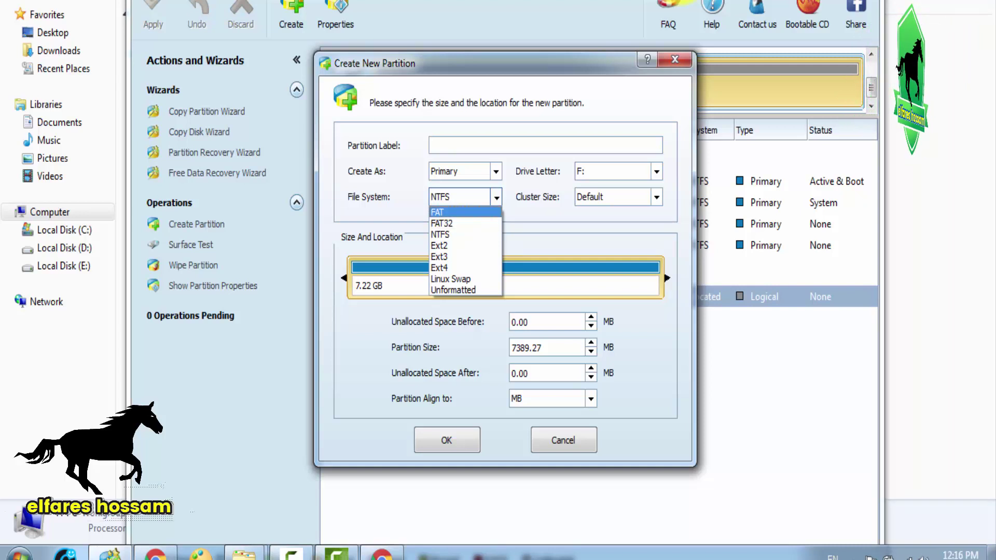
pyautogui.click(496, 198)
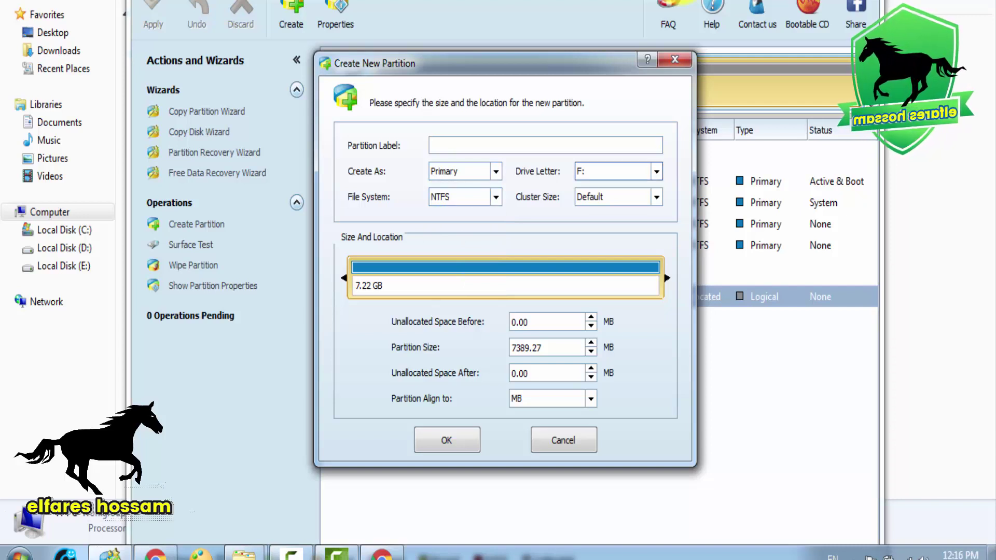
pyautogui.click(656, 172)
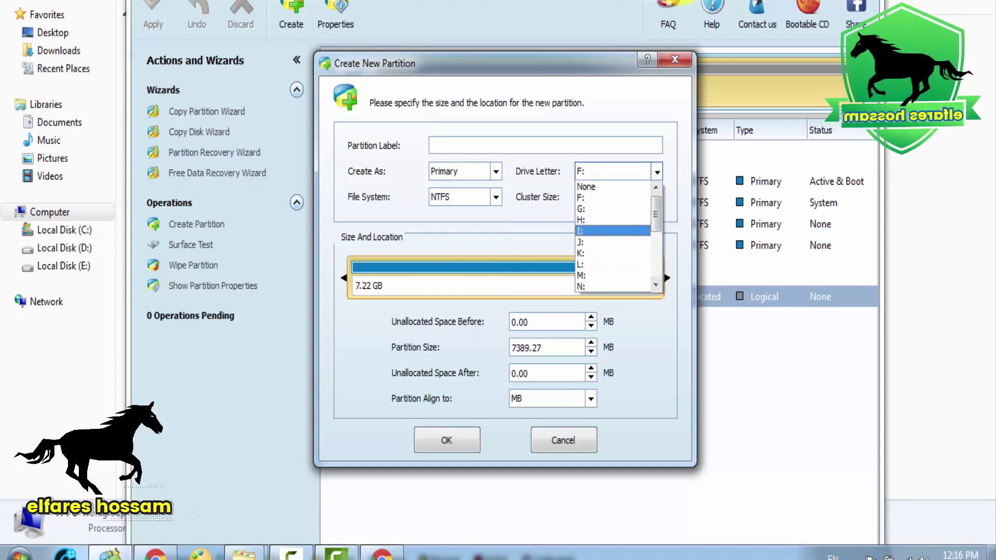
pyautogui.click(612, 208)
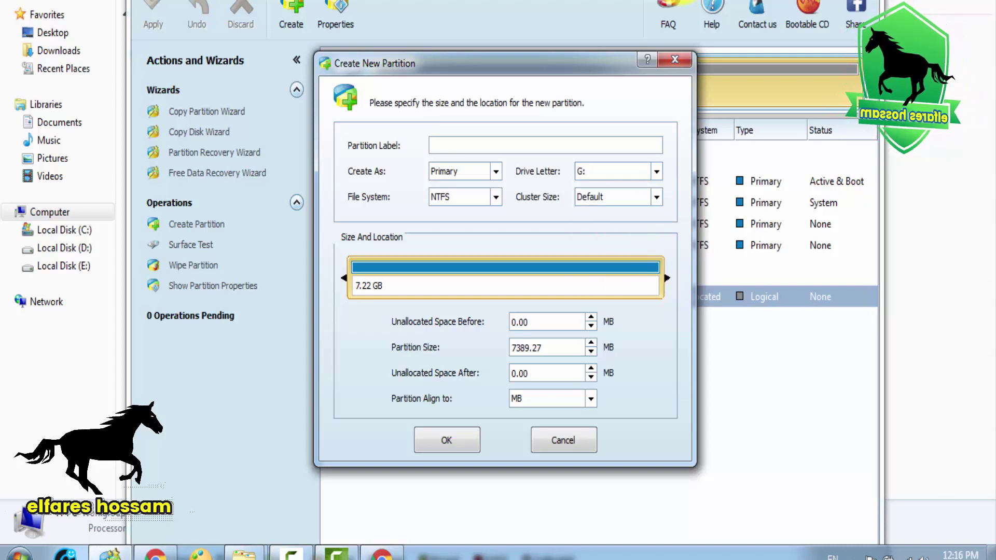
pyautogui.press('Return')
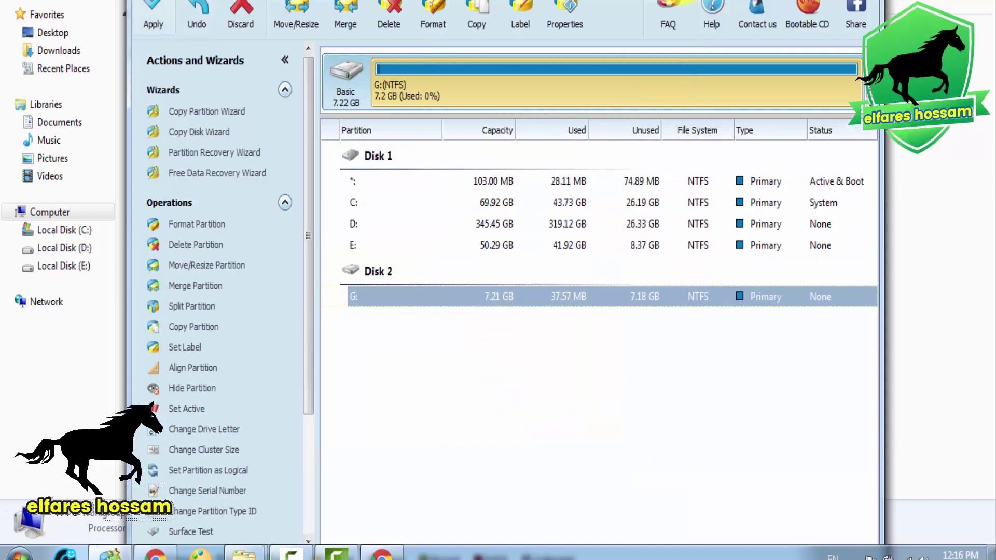
# Step: Apply the pending partition creation on Disk 2 and dismiss the completion message
pyautogui.click(153, 17)
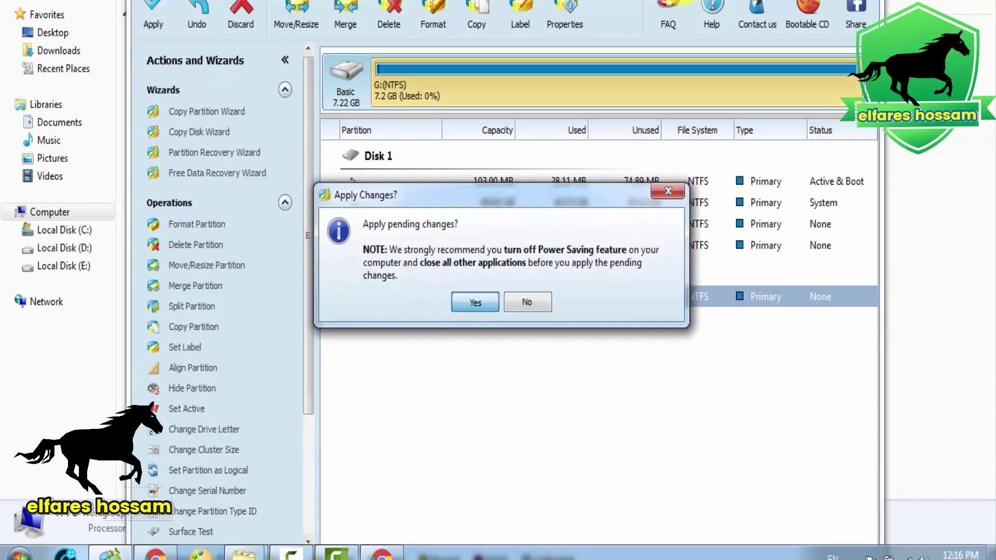
pyautogui.click(475, 302)
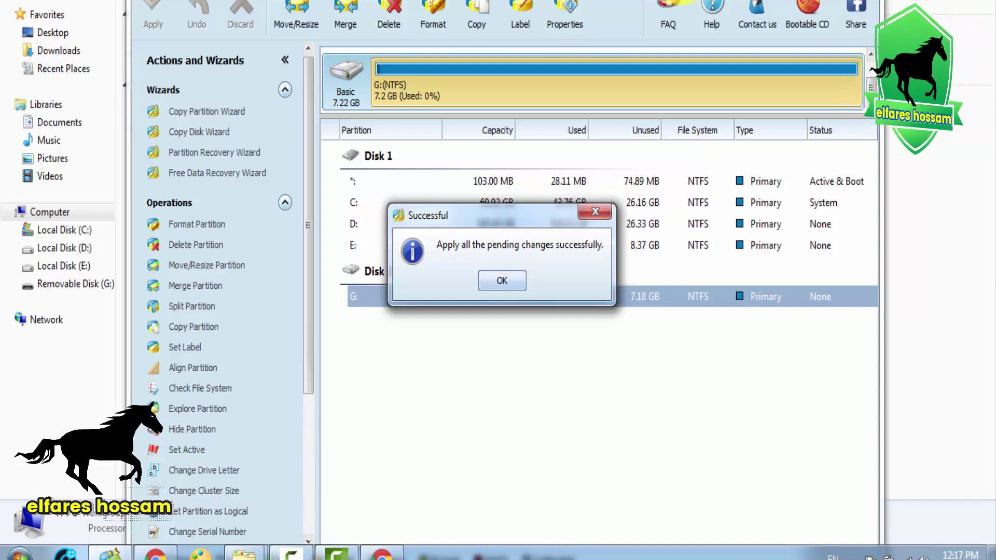
pyautogui.click(501, 280)
# Step: Minimize the partition manager, refresh the Computer window and check Removable Disk (G:) by opening it
pyautogui.click(823, 0)
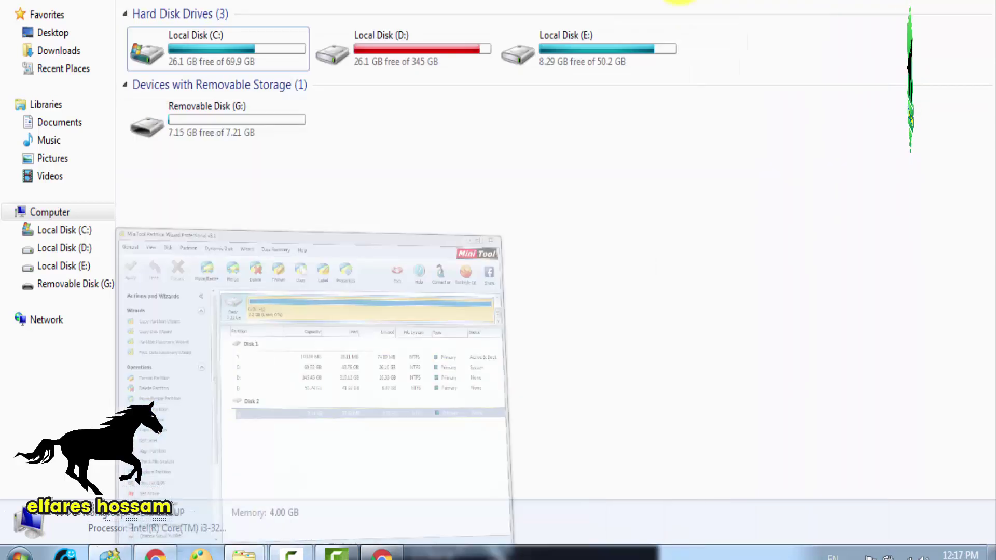
pyautogui.rightClick(578, 158)
pyautogui.click(617, 225)
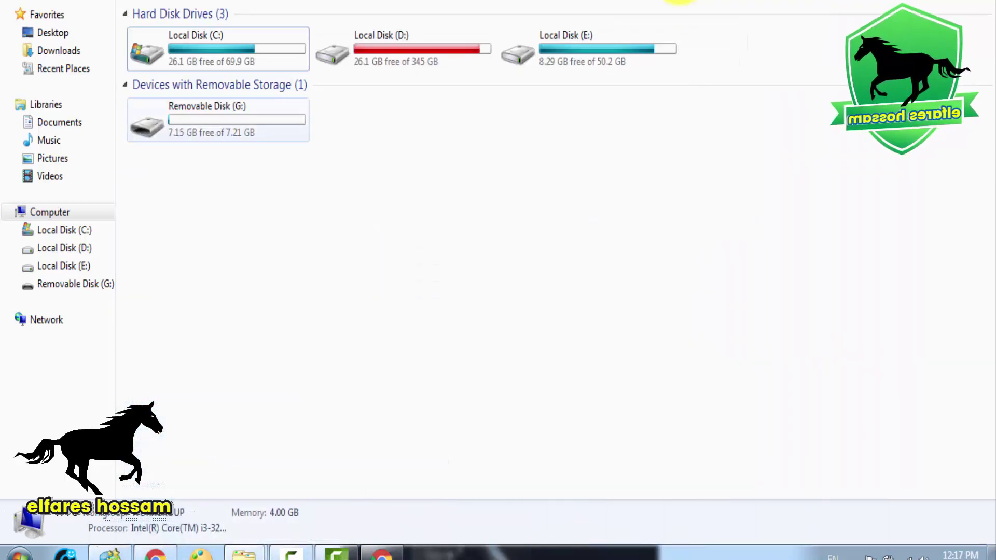
pyautogui.doubleClick(229, 127)
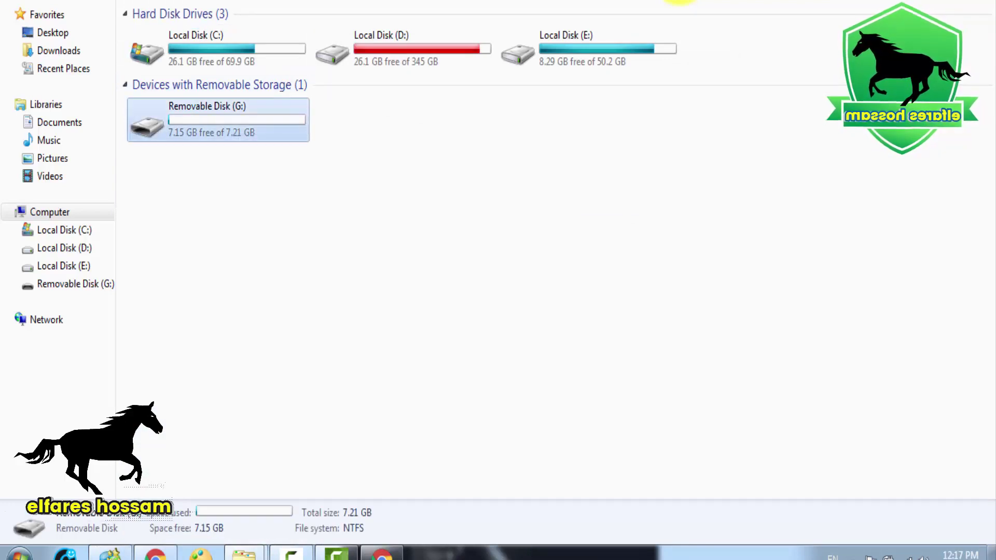
pyautogui.click(15, 1)
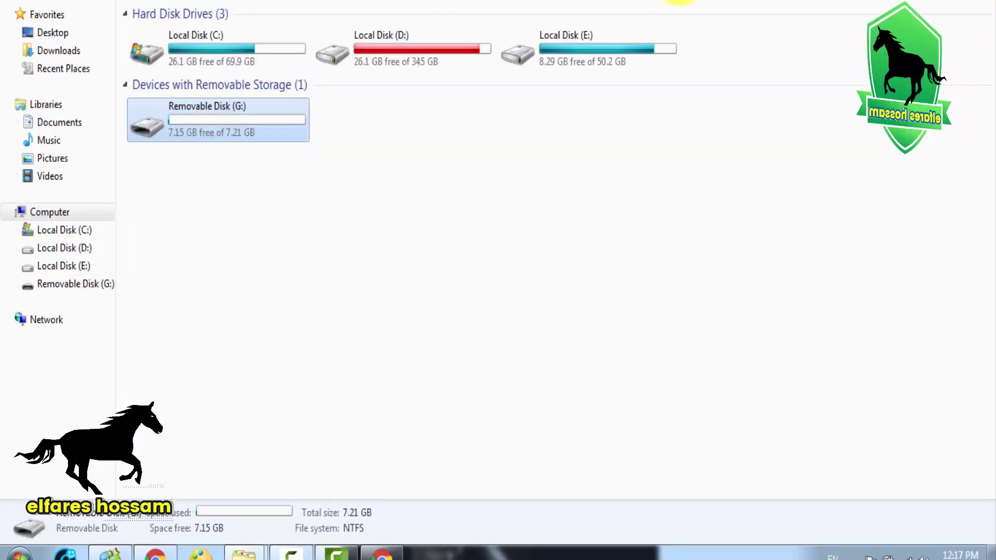
# Step: Return to MiniTool Partition Wizard, maximize its window and reload the disk information
pyautogui.click(110, 554)
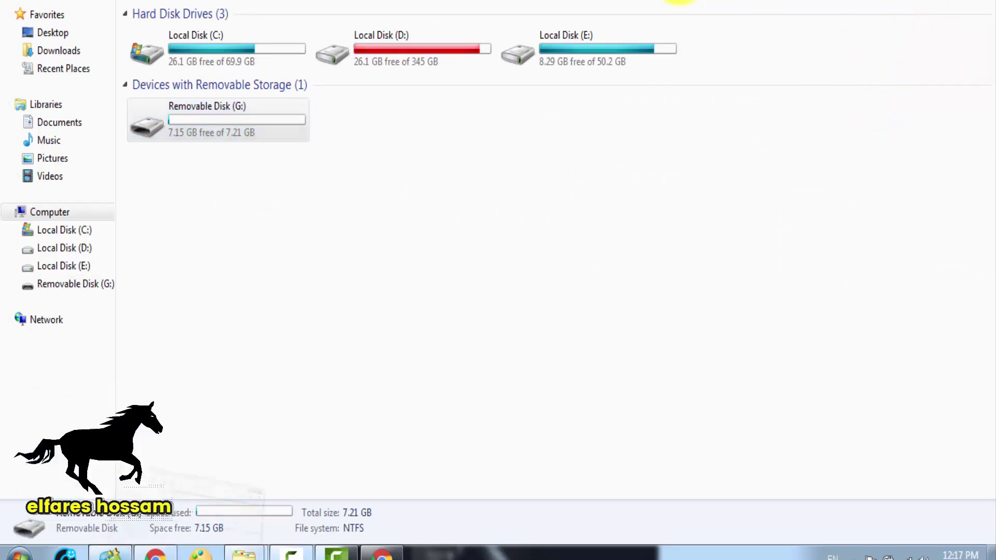
pyautogui.moveTo(428, 1)
pyautogui.mouseDown()
pyautogui.moveTo(428, 62)
pyautogui.moveTo(474, 239)
pyautogui.moveTo(429, 0)
pyautogui.moveTo(414, 0)
pyautogui.mouseUp()
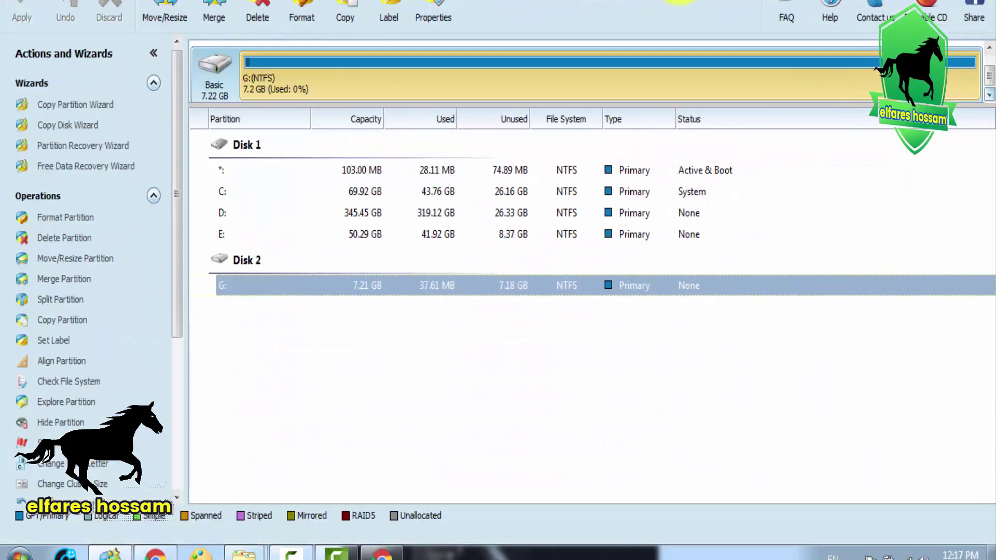
pyautogui.click(19, 0)
pyautogui.click(295, 0)
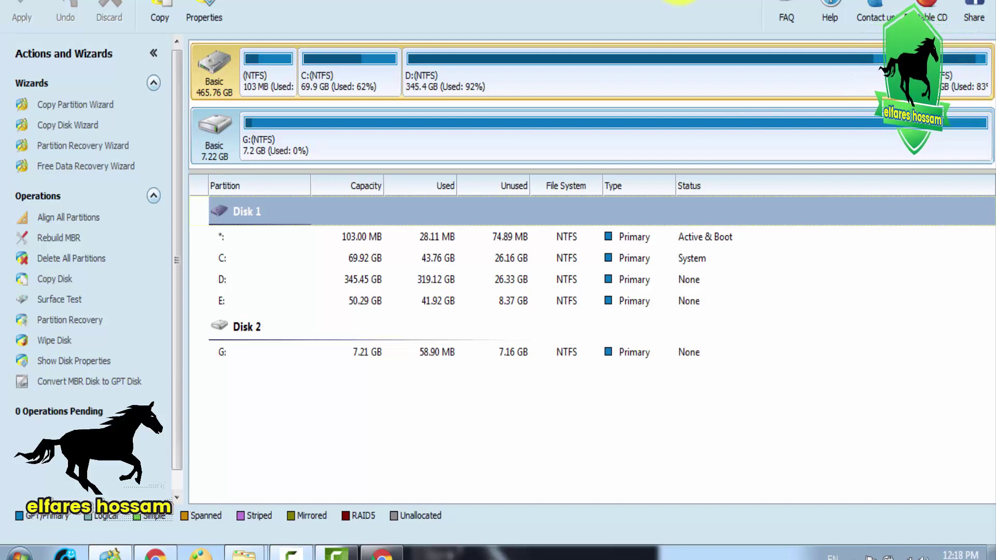
# Step: Delete the G: partition on Disk 2 and create a primary NTFS partition with drive letter F: in its place
pyautogui.rightClick(289, 352)
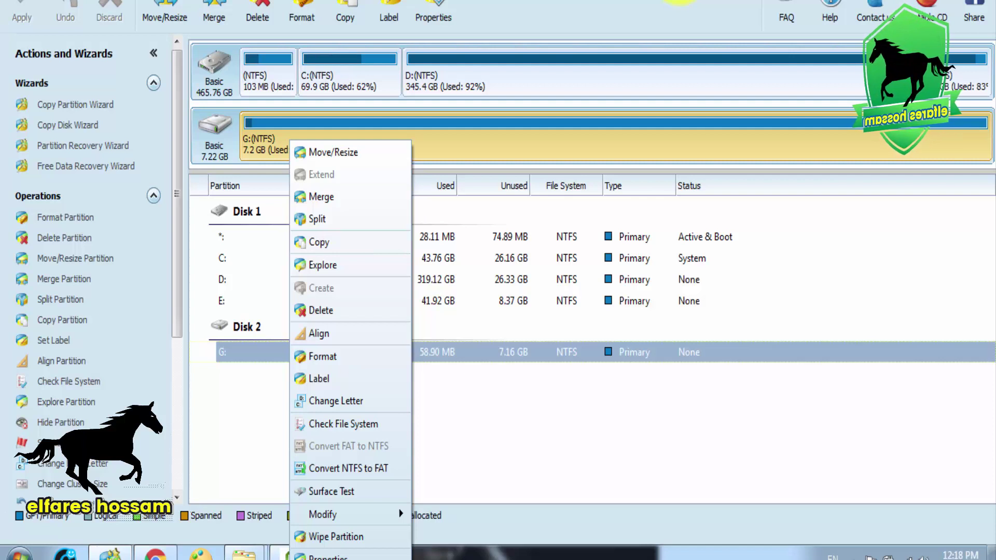
pyautogui.click(321, 310)
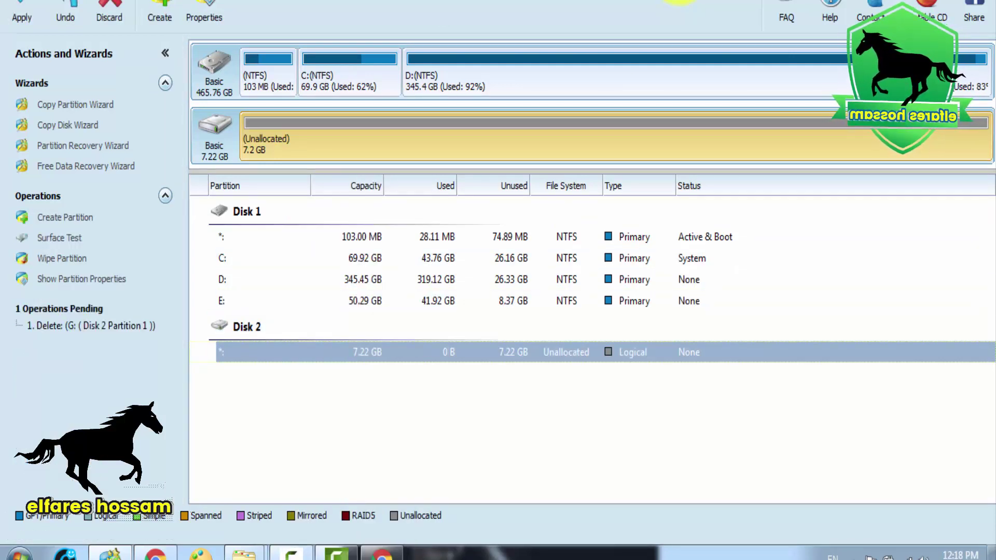
pyautogui.rightClick(382, 352)
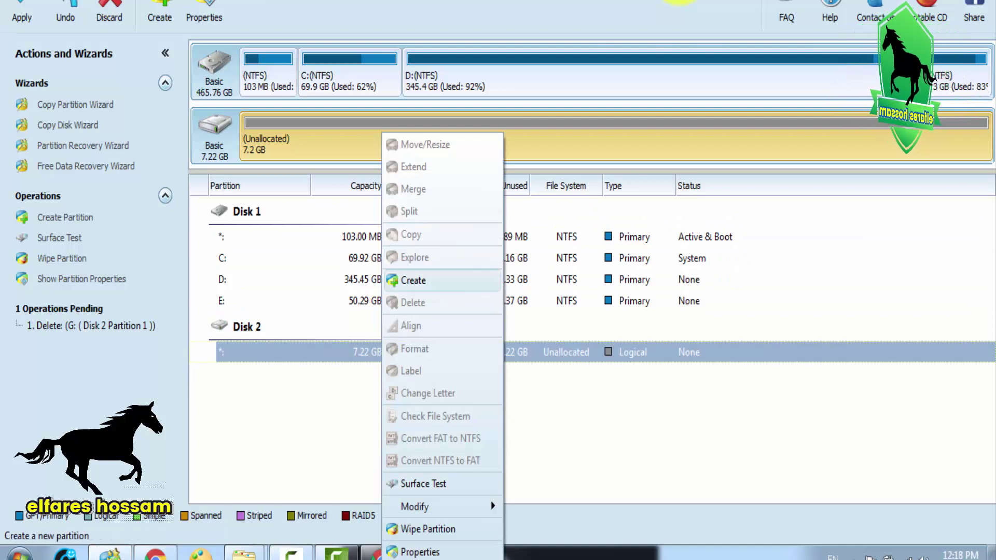
pyautogui.click(414, 279)
pyautogui.click(489, 146)
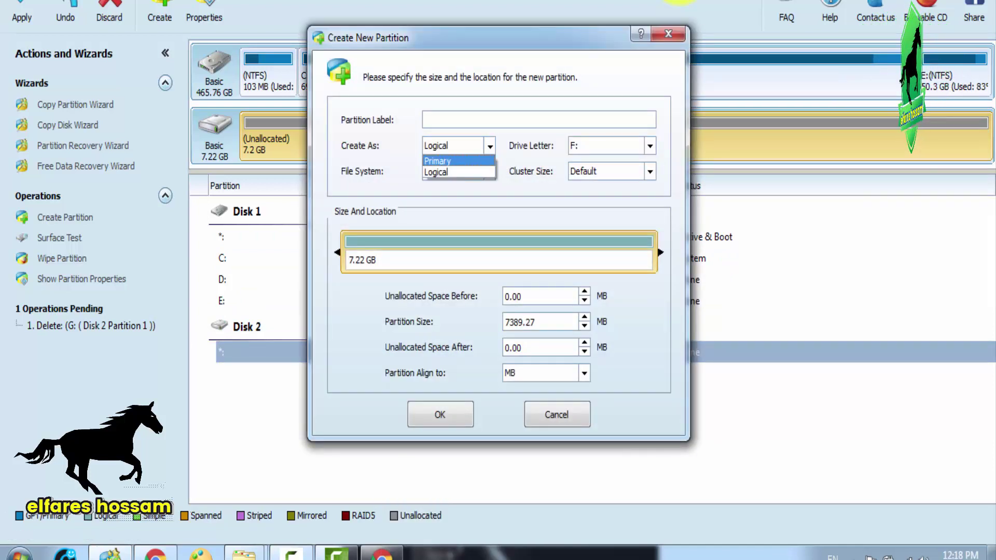
pyautogui.click(456, 161)
pyautogui.click(489, 171)
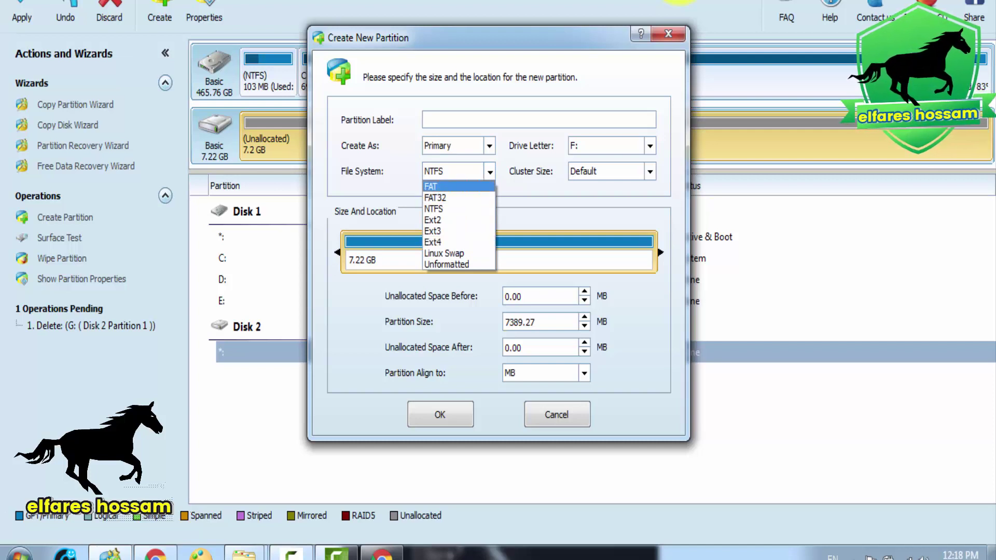
pyautogui.click(489, 171)
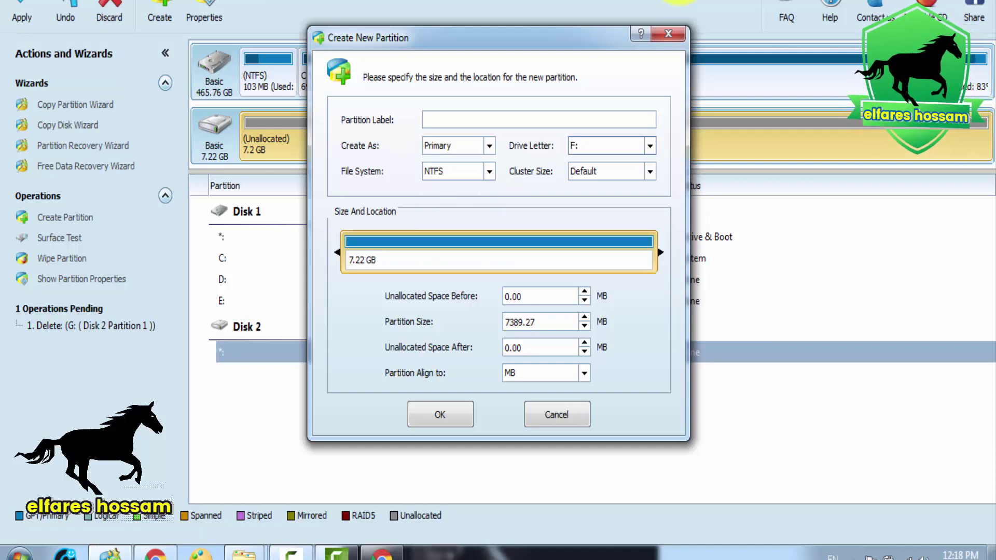
pyautogui.click(440, 415)
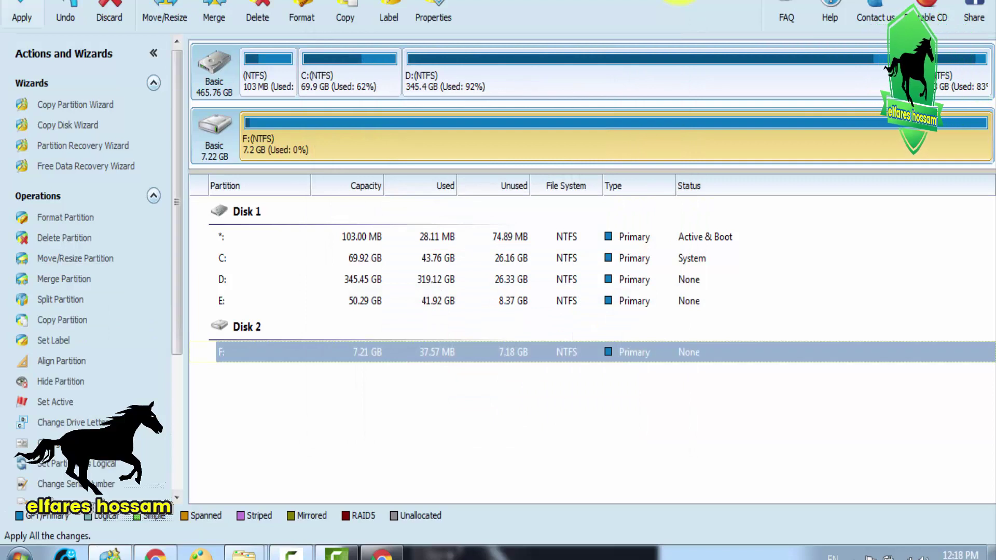